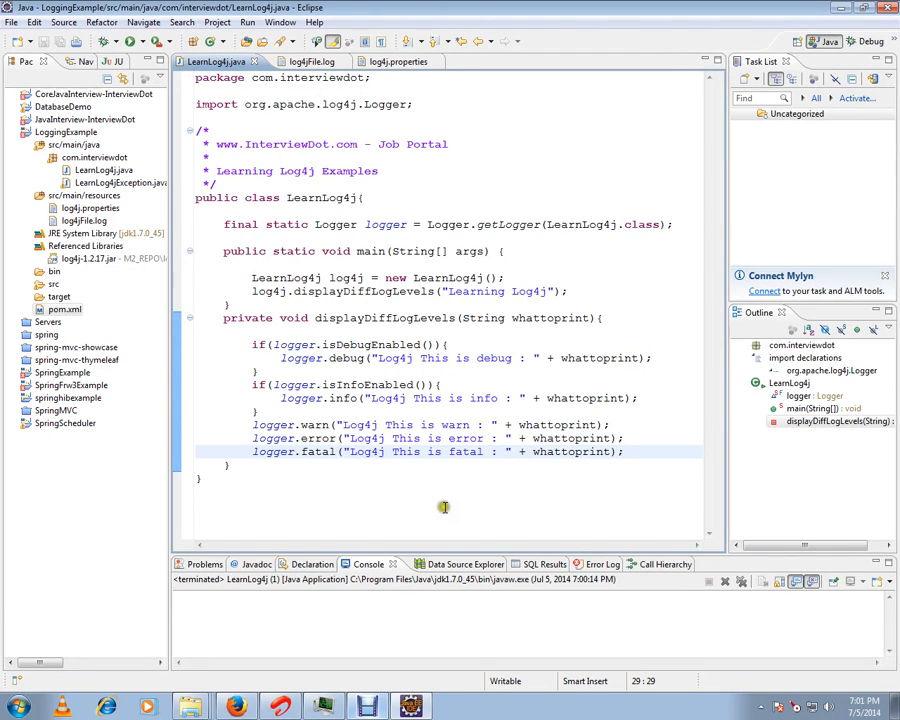
Step: Highlight the website name in the header comment and switch to log4j.properties
{"action": "left_click_drag", "start_coordinate": [358, 144], "coordinate": [216, 144]}
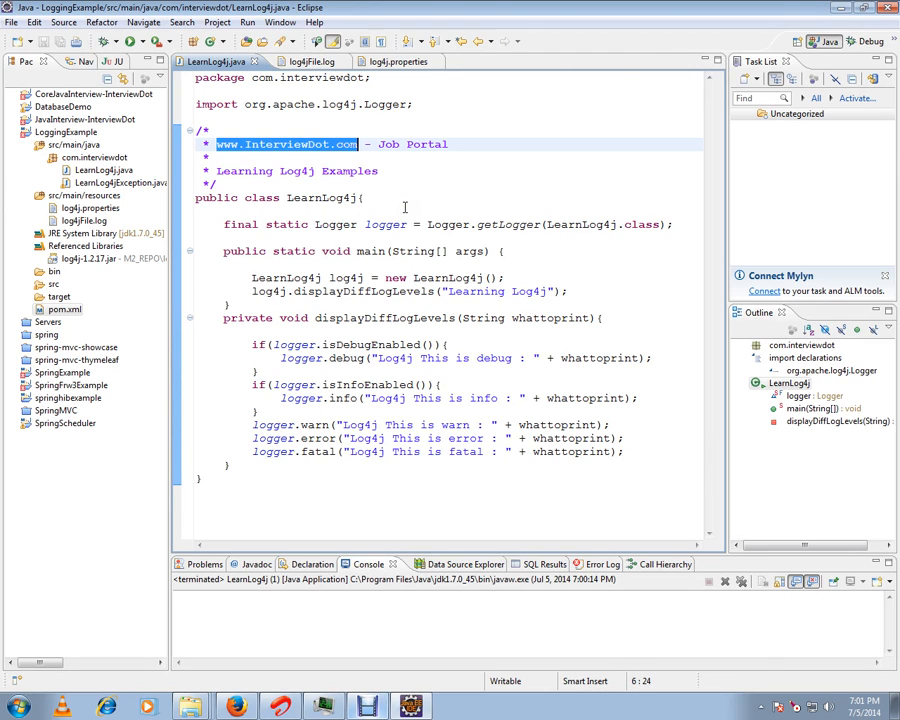
{"action": "left_click", "coordinate": [390, 200]}
Step: Highlight the root logger's WARNING level and its file and stdout appenders
{"action": "left_click", "coordinate": [390, 61]}
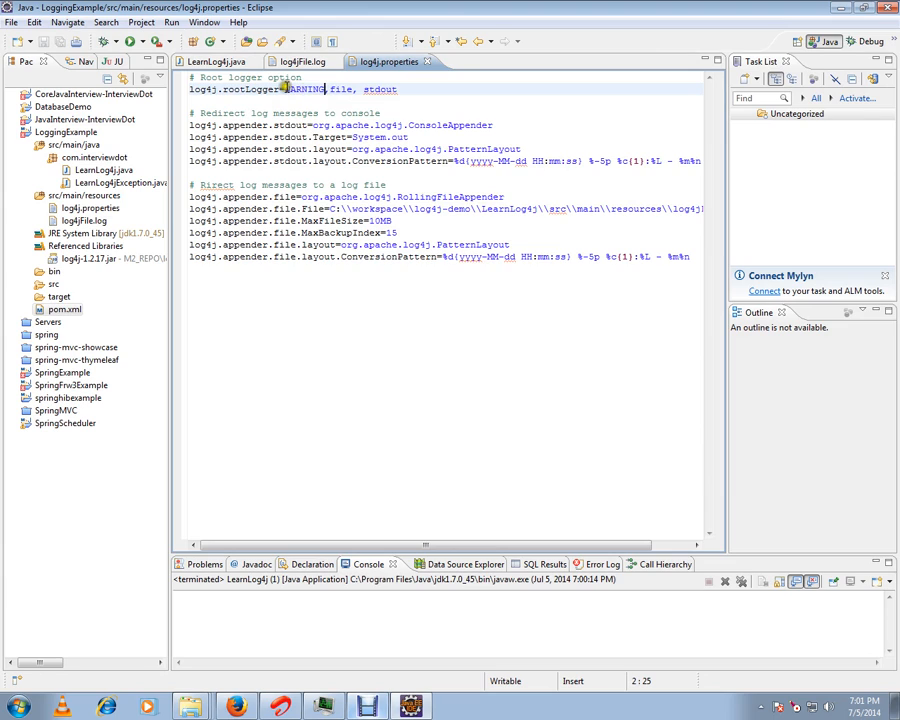
{"action": "left_click_drag", "start_coordinate": [285, 89], "coordinate": [322, 89]}
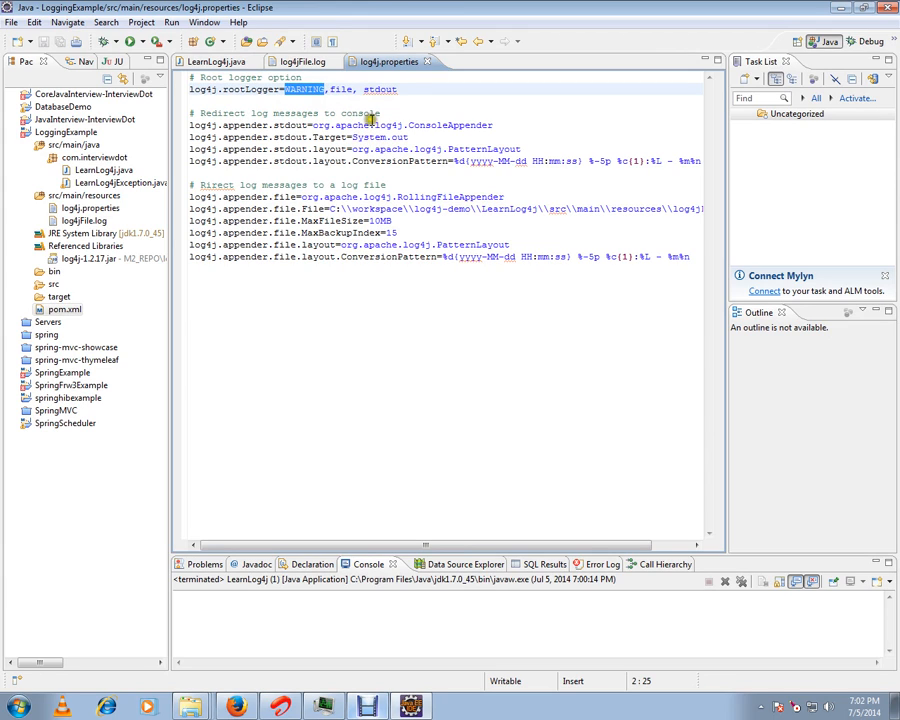
{"action": "double_click", "coordinate": [341, 89]}
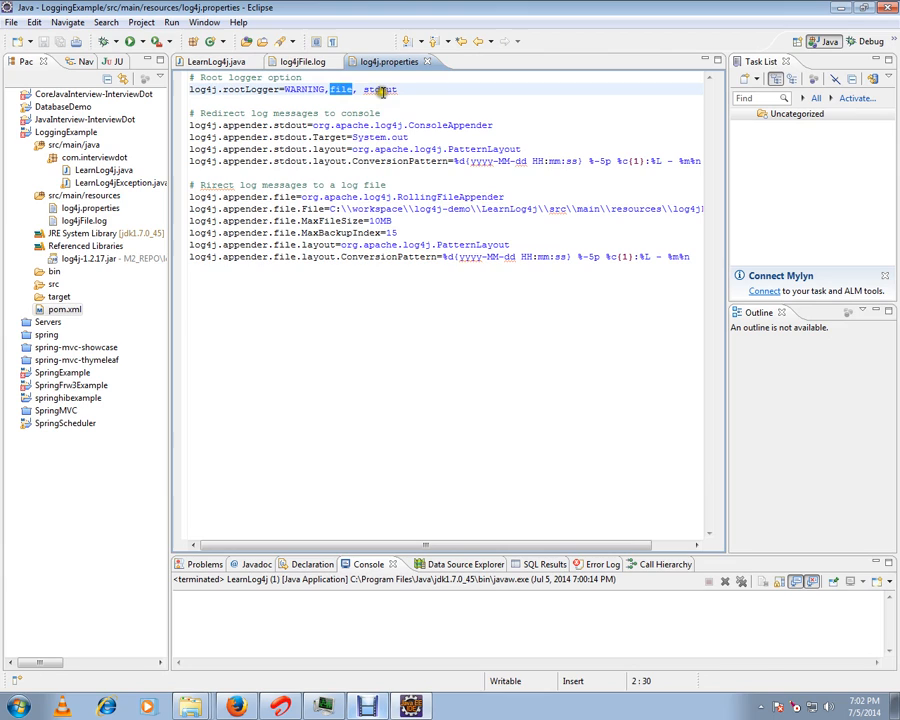
{"action": "double_click", "coordinate": [380, 89]}
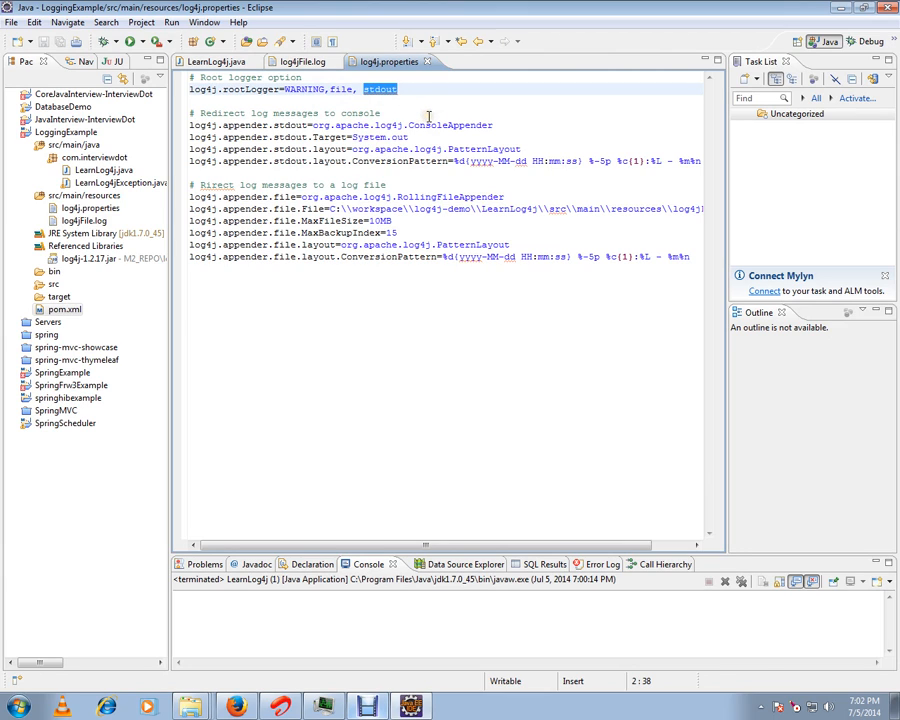
Step: Highlight the console and rolling file appender blocks with the log file path, then view log4jFile.log
{"action": "left_click_drag", "start_coordinate": [286, 125], "coordinate": [423, 163]}
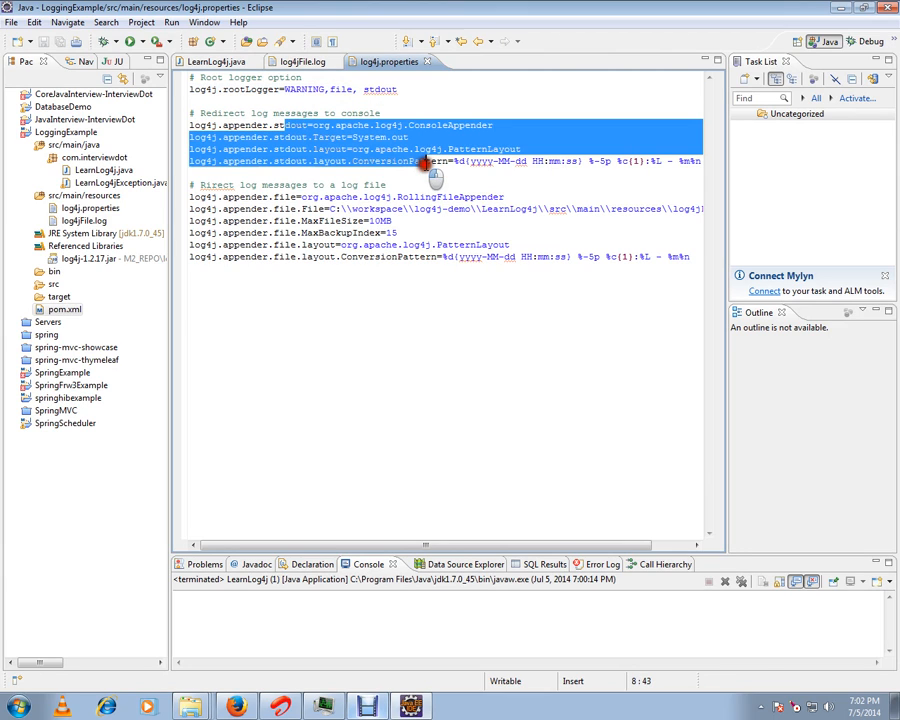
{"action": "left_click_drag", "start_coordinate": [275, 197], "coordinate": [390, 256]}
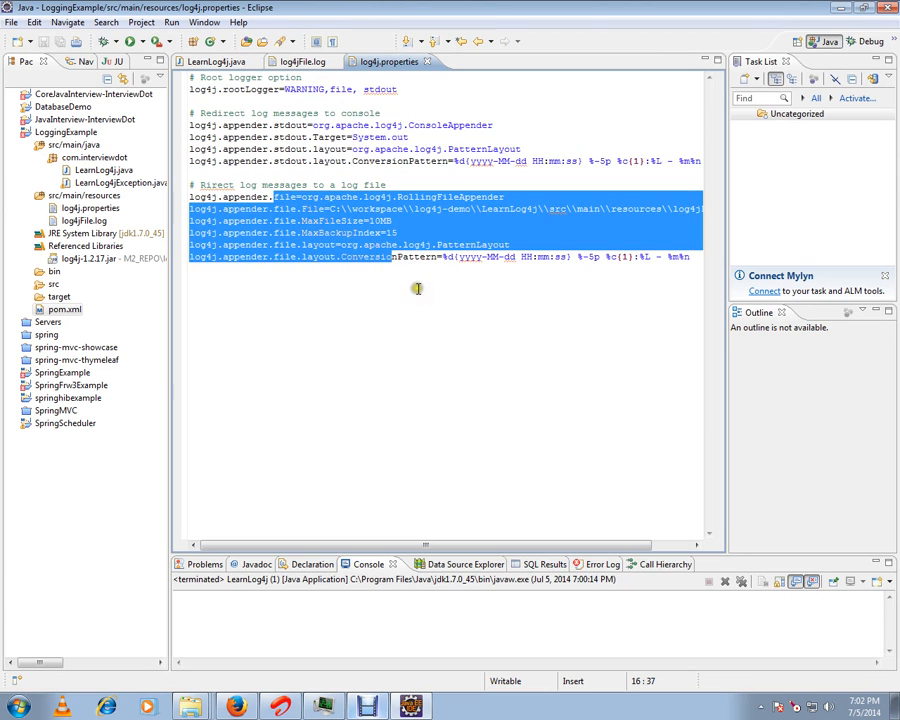
{"action": "left_click", "coordinate": [418, 288]}
{"action": "left_click_drag", "start_coordinate": [328, 208], "coordinate": [645, 210]}
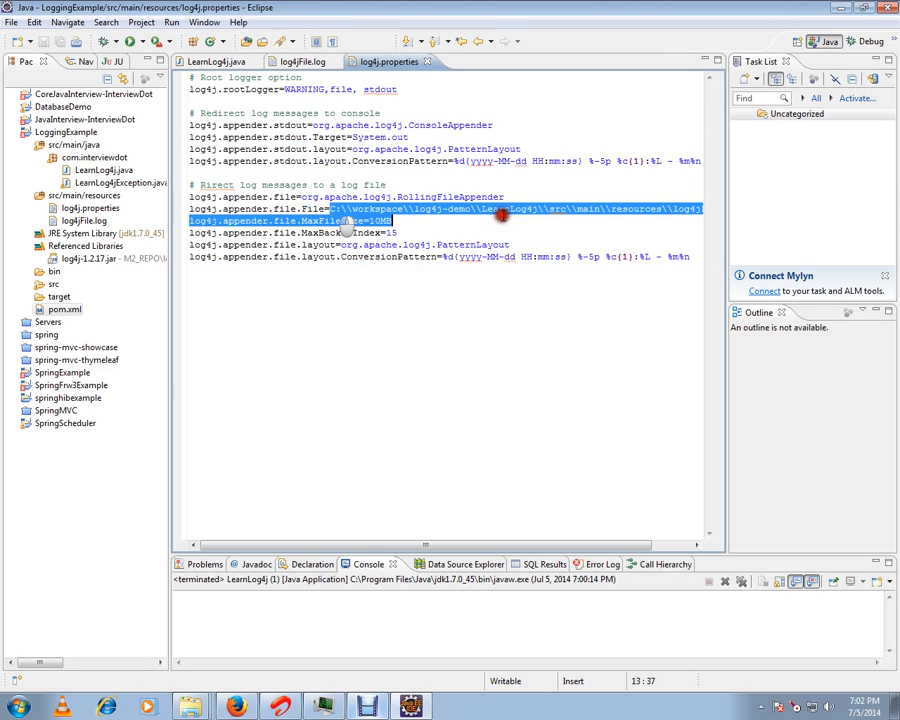
{"action": "mouse_move", "coordinate": [500, 545]}
{"action": "left_mouse_down"}
{"action": "mouse_move", "coordinate": [568, 548]}
{"action": "mouse_move", "coordinate": [410, 548]}
{"action": "left_mouse_up"}
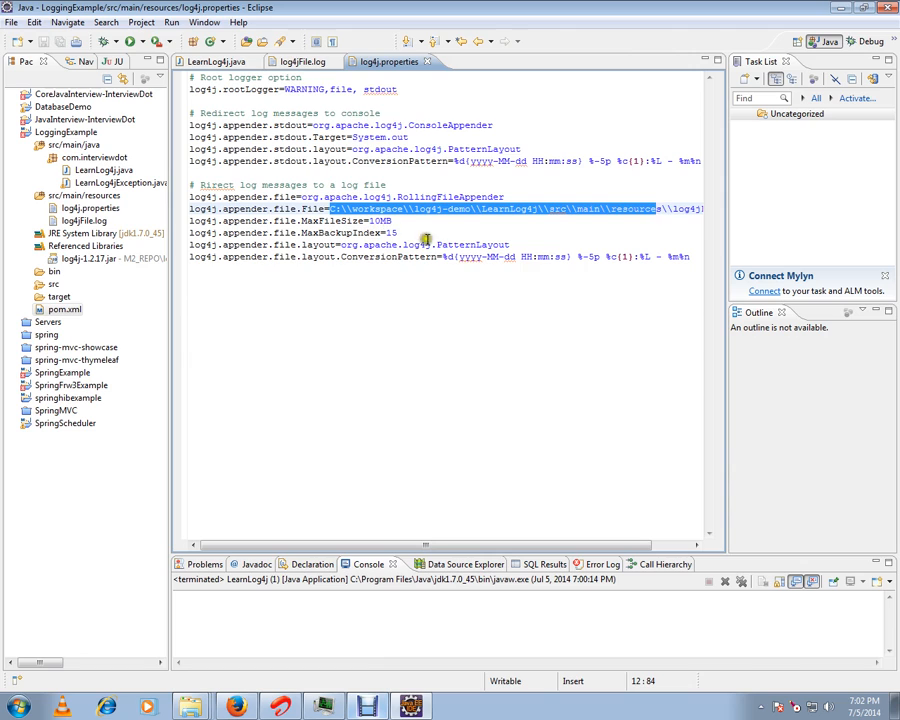
{"action": "left_click", "coordinate": [302, 61]}
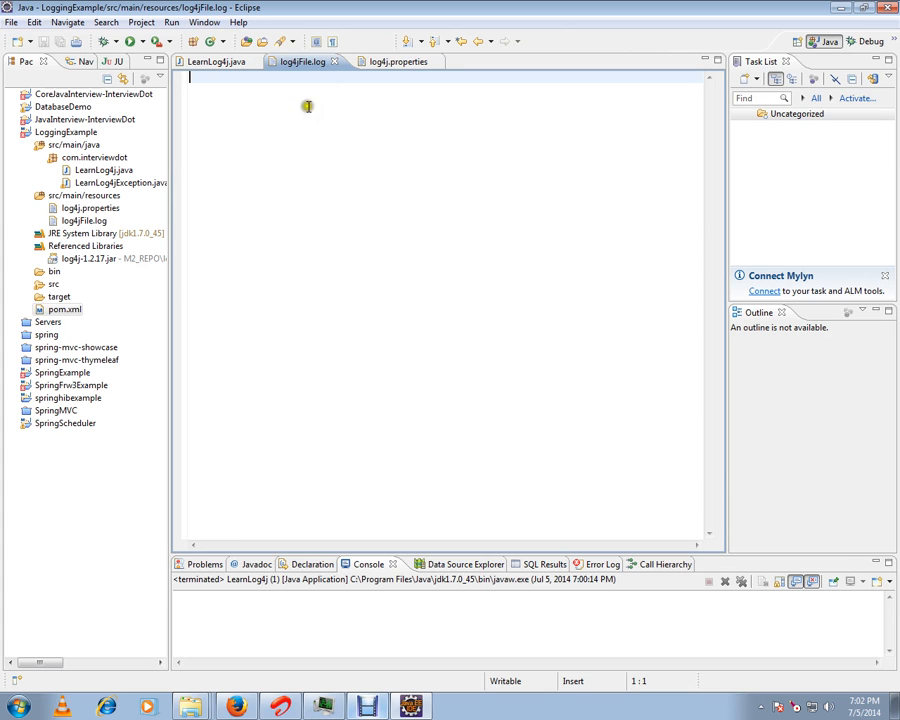
{"action": "left_click", "coordinate": [226, 66]}
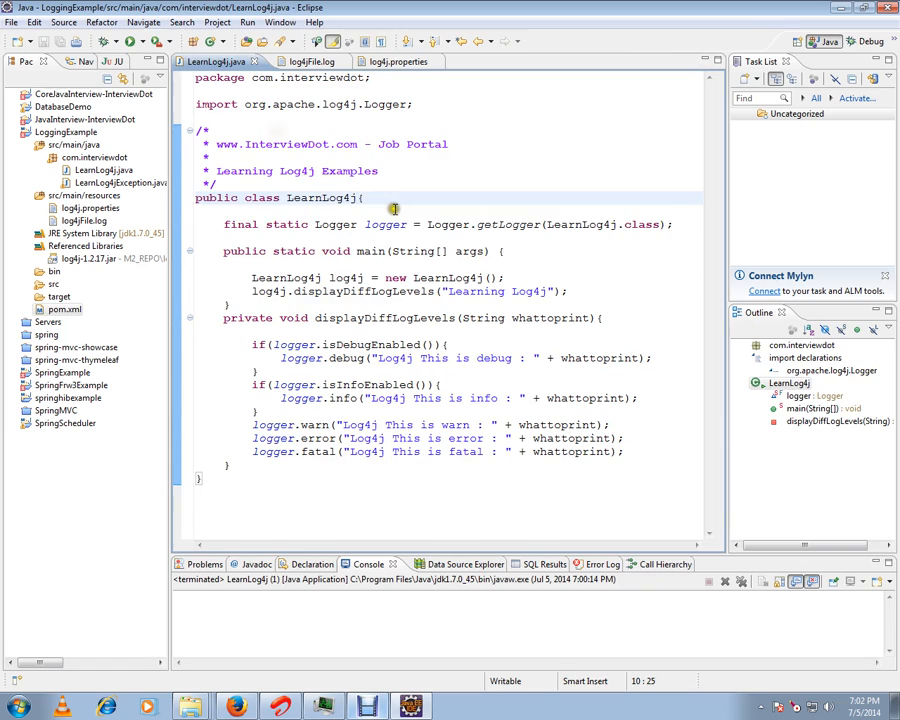
{"action": "left_click", "coordinate": [394, 210]}
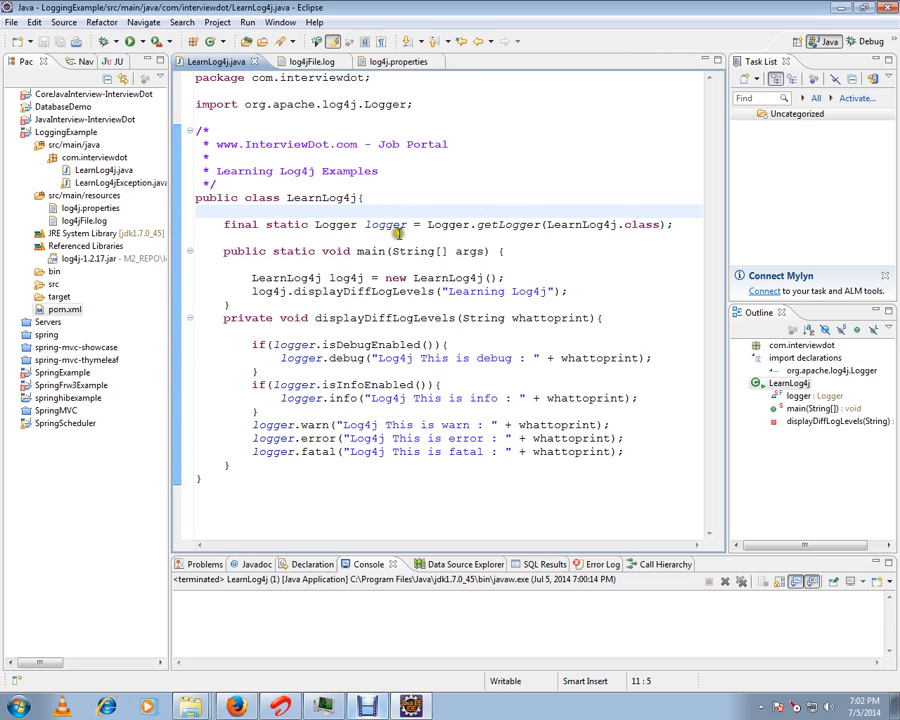
{"action": "double_click", "coordinate": [385, 104]}
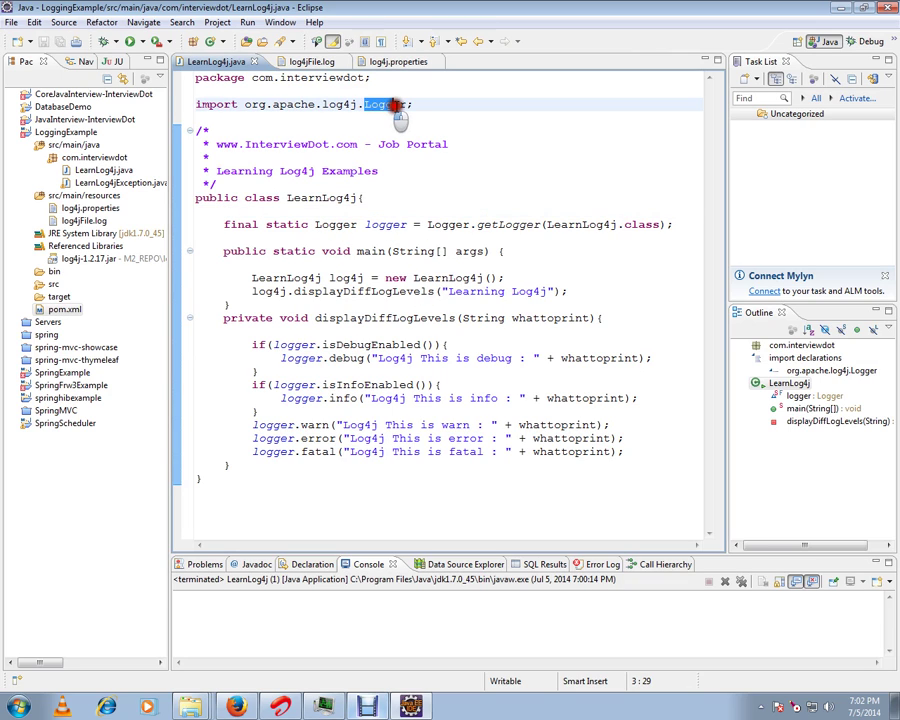
{"action": "double_click", "coordinate": [448, 224]}
{"action": "double_click", "coordinate": [505, 224]}
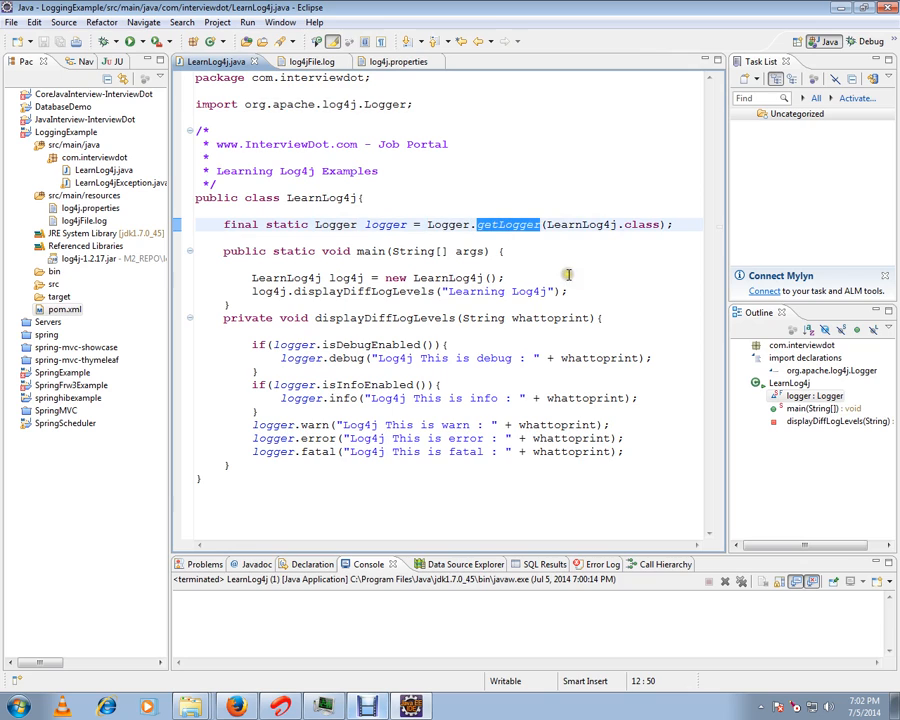
{"action": "left_click_drag", "start_coordinate": [548, 224], "coordinate": [655, 224]}
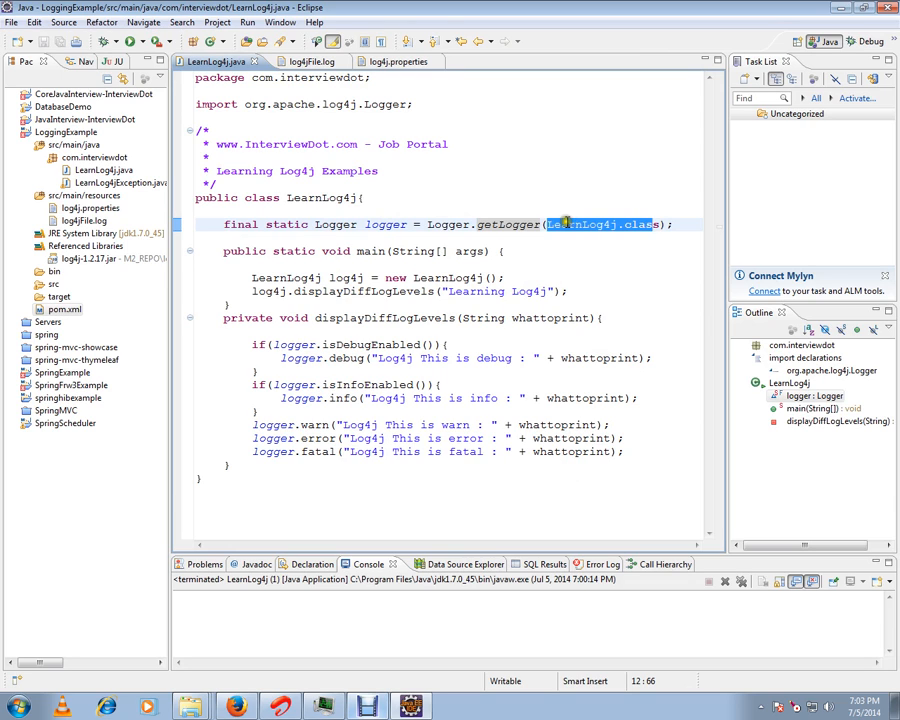
{"action": "double_click", "coordinate": [385, 224]}
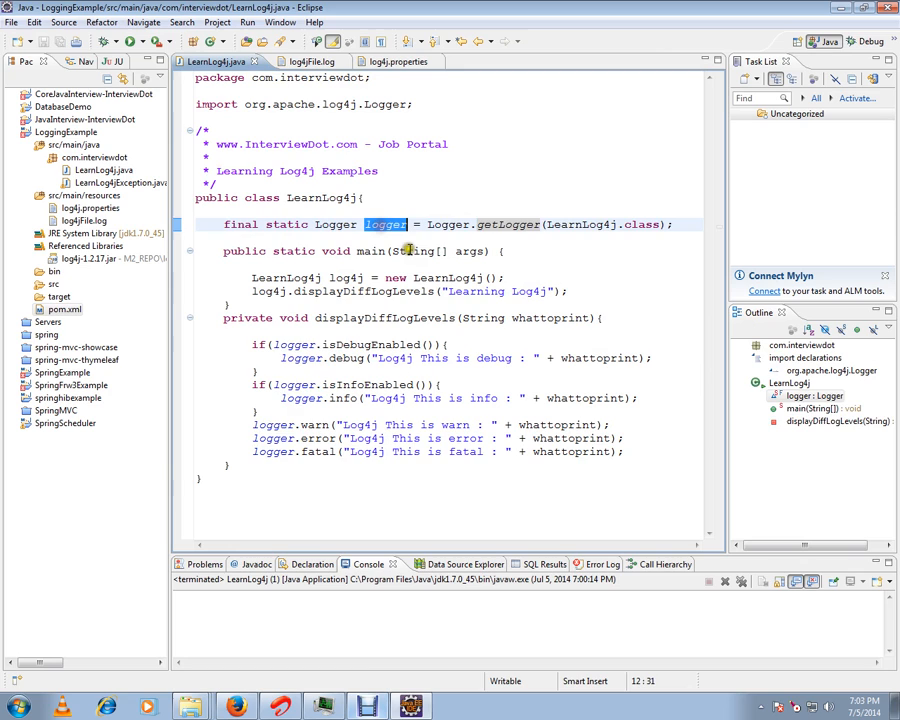
{"action": "double_click", "coordinate": [370, 344]}
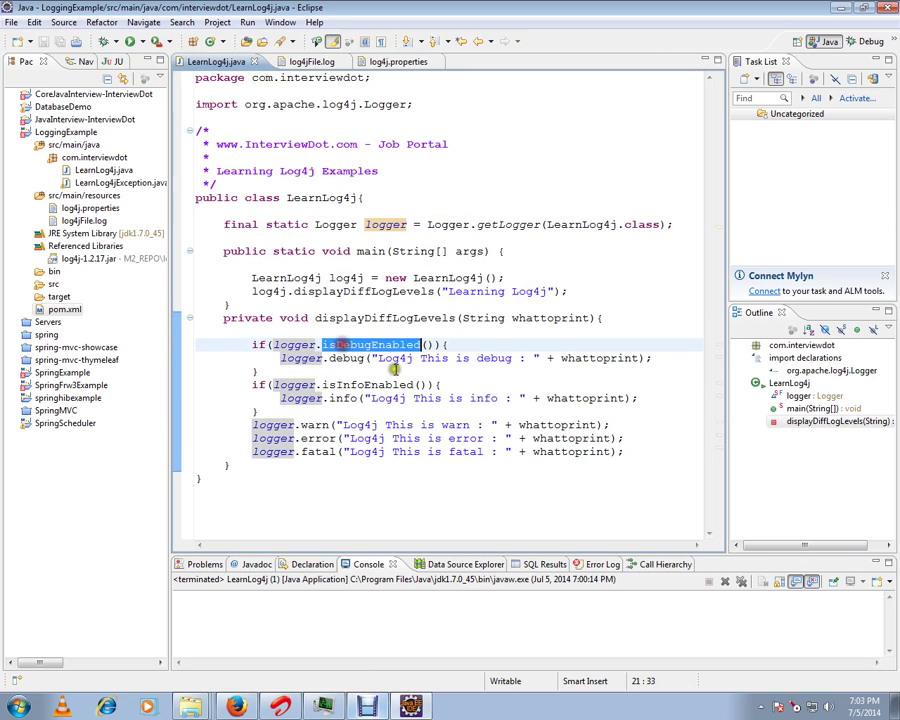
{"action": "double_click", "coordinate": [348, 358]}
{"action": "left_click", "coordinate": [343, 399]}
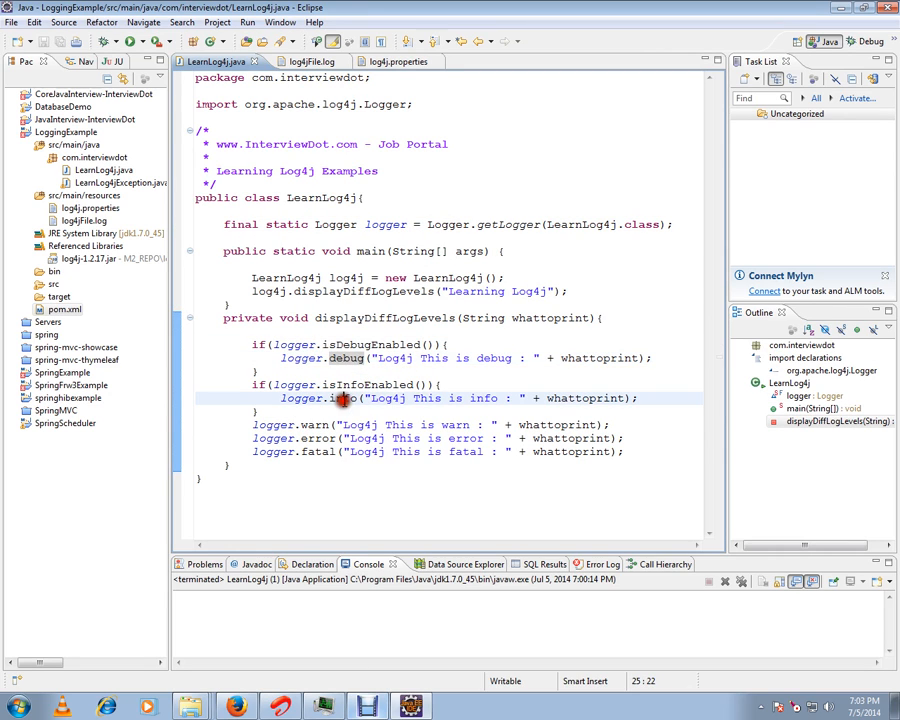
{"action": "double_click", "coordinate": [343, 398]}
{"action": "double_click", "coordinate": [315, 424]}
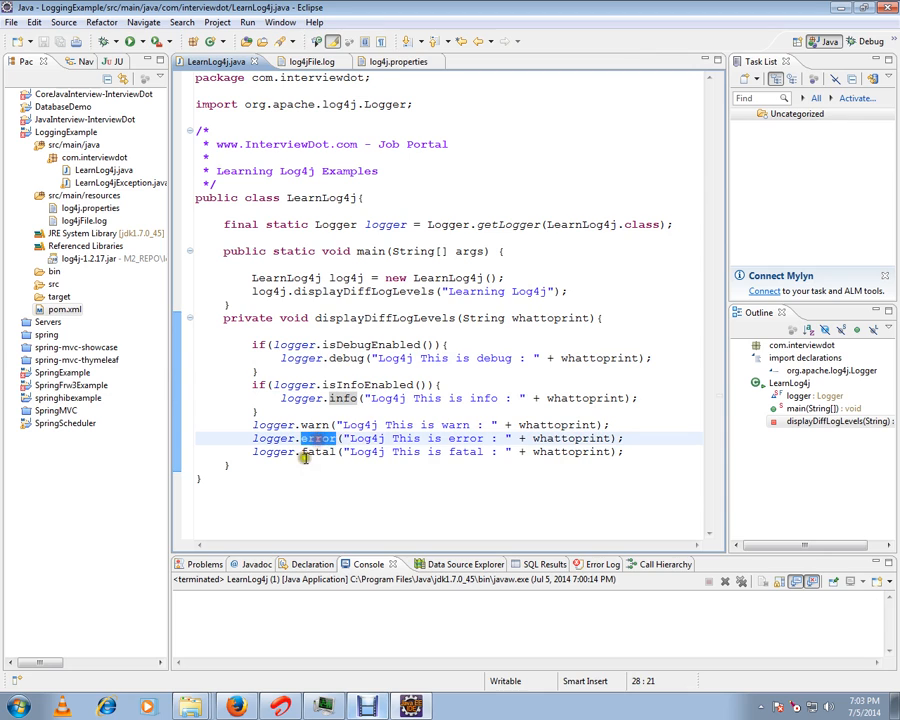
{"action": "double_click", "coordinate": [318, 452]}
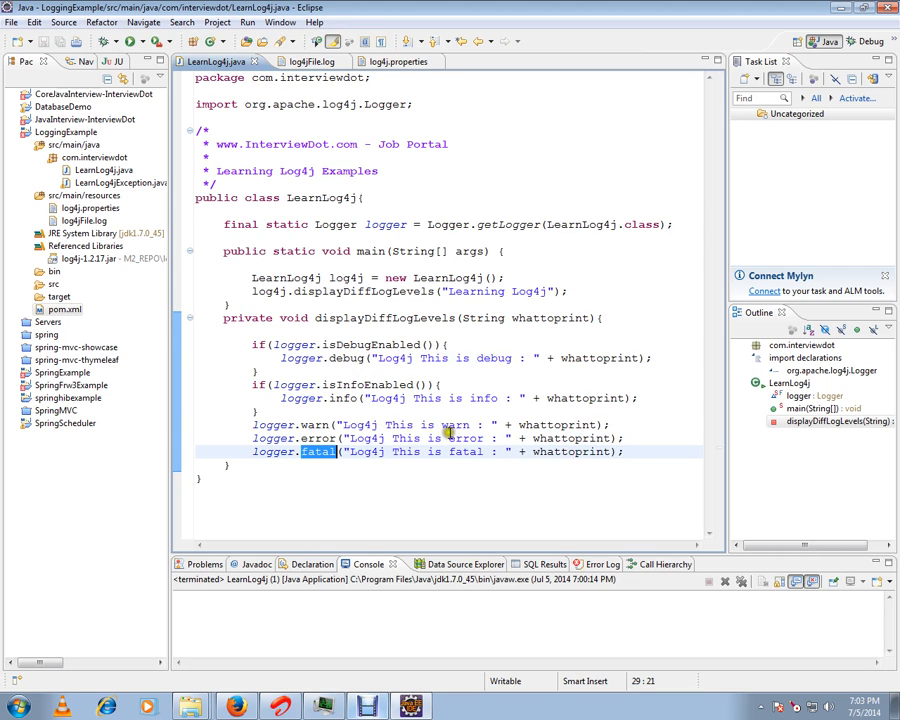
Step: Run LearnLog4j as a Java application and enlarge the console showing DEBUG through FATAL lines
{"action": "left_click", "coordinate": [445, 208]}
{"action": "right_click", "coordinate": [447, 208]}
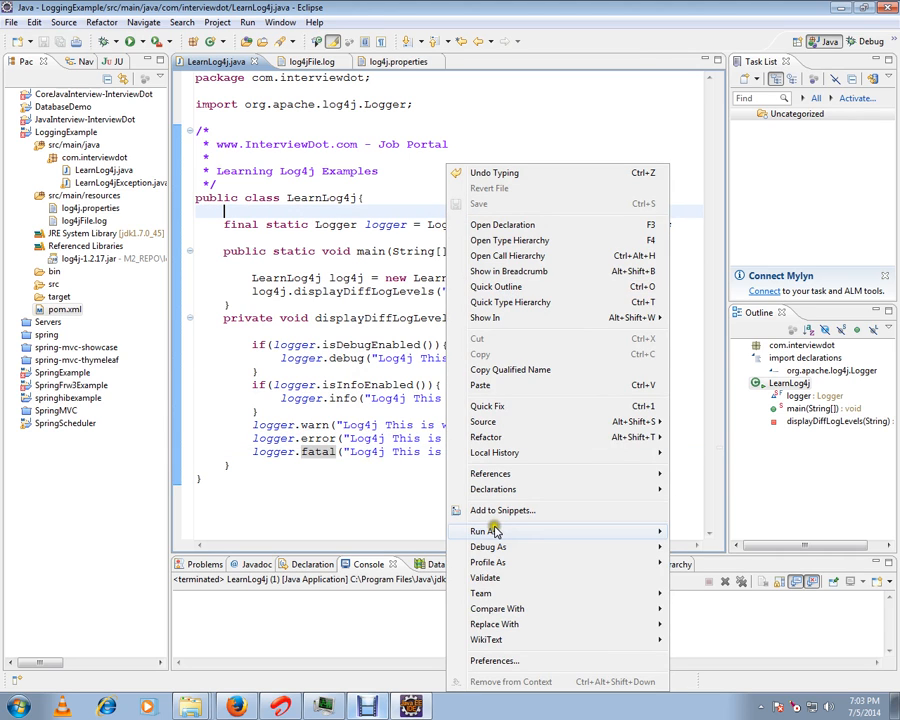
{"action": "mouse_move", "coordinate": [485, 531]}
{"action": "left_click", "coordinate": [723, 531]}
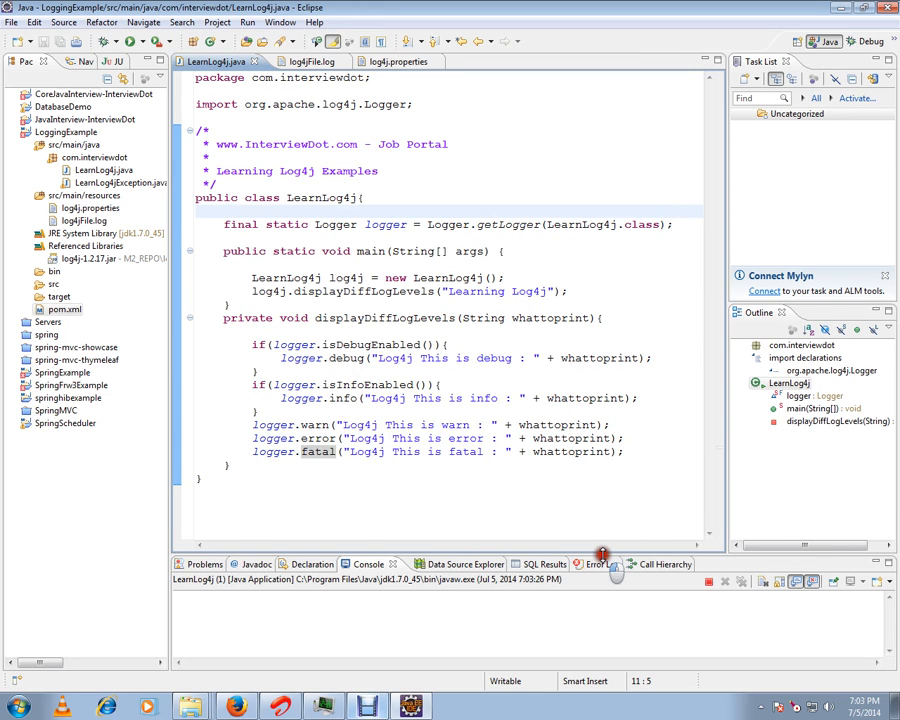
{"action": "left_click_drag", "start_coordinate": [602, 553], "coordinate": [602, 511]}
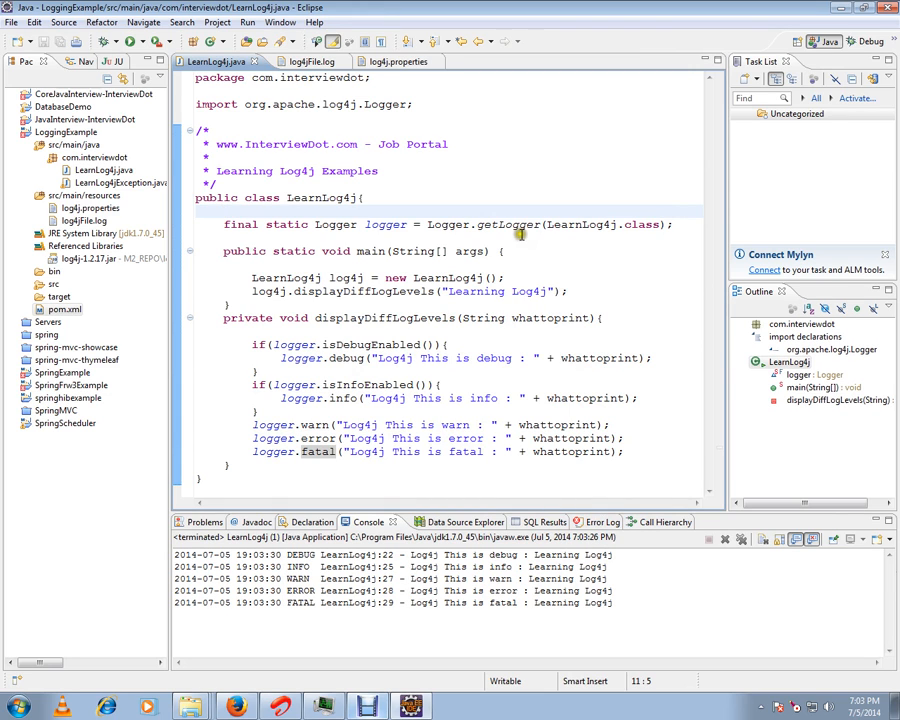
Step: Highlight the LearnLog4j.class logger argument and the class names on the INFO and WARN console lines
{"action": "left_click_drag", "start_coordinate": [546, 224], "coordinate": [661, 224]}
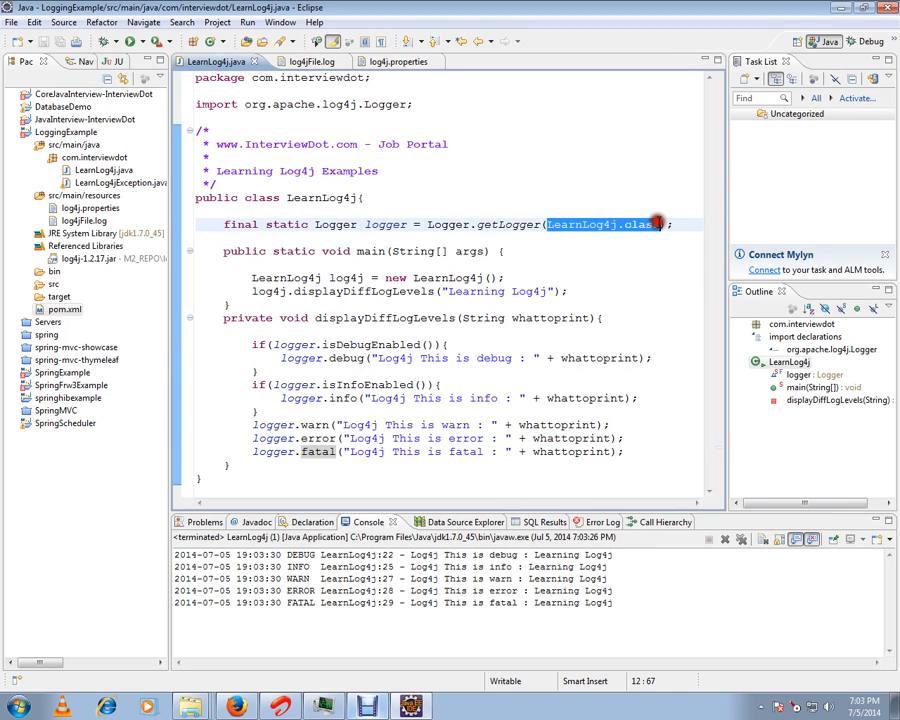
{"action": "left_click_drag", "start_coordinate": [322, 567], "coordinate": [365, 569]}
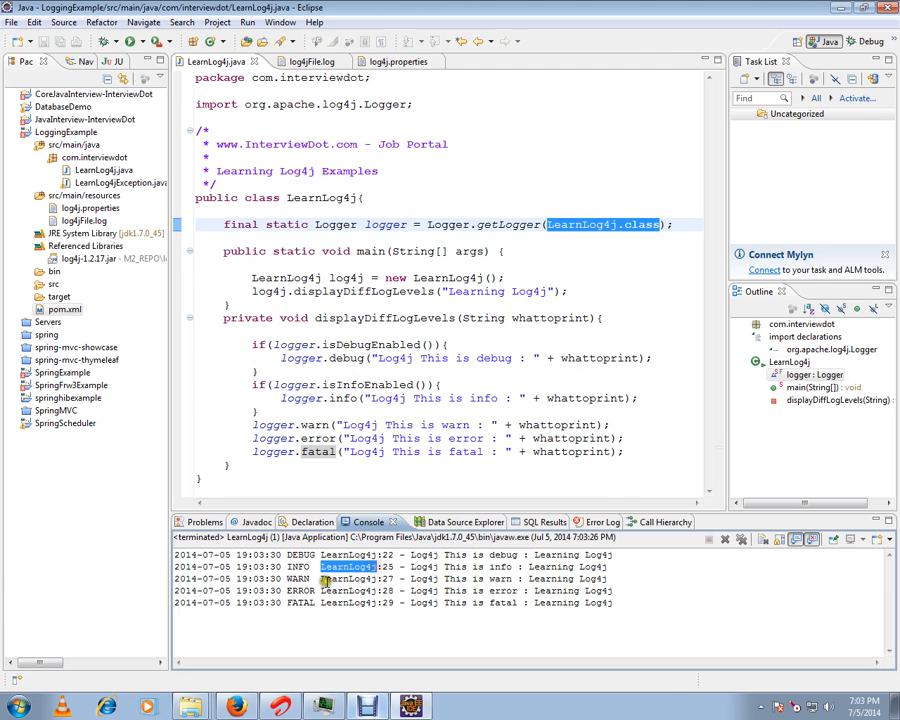
{"action": "left_click_drag", "start_coordinate": [322, 579], "coordinate": [378, 580]}
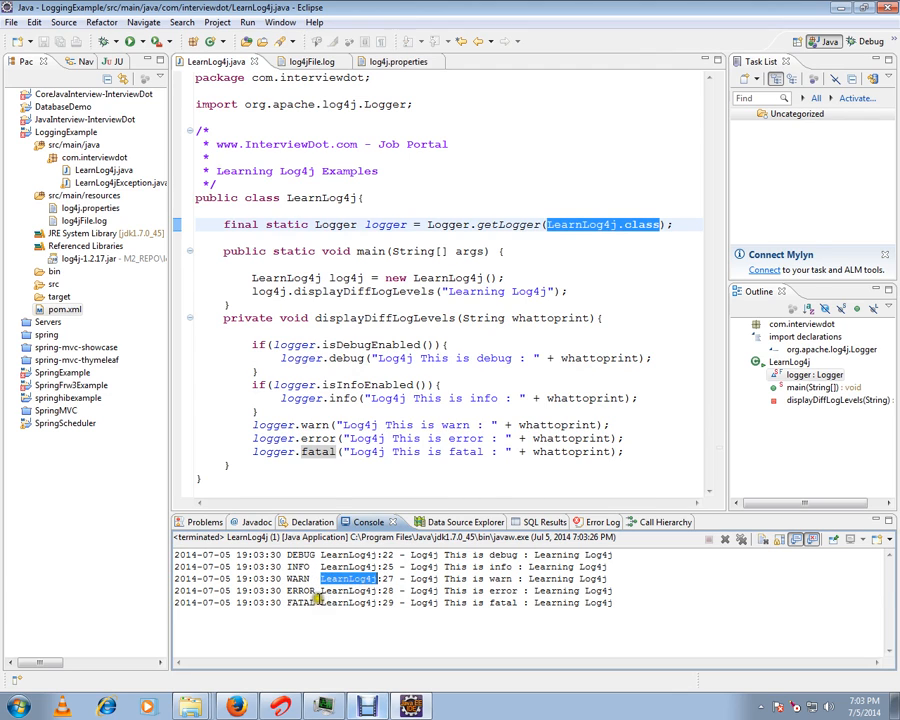
{"action": "left_click_drag", "start_coordinate": [175, 591], "coordinate": [520, 603]}
{"action": "left_click", "coordinate": [545, 595]}
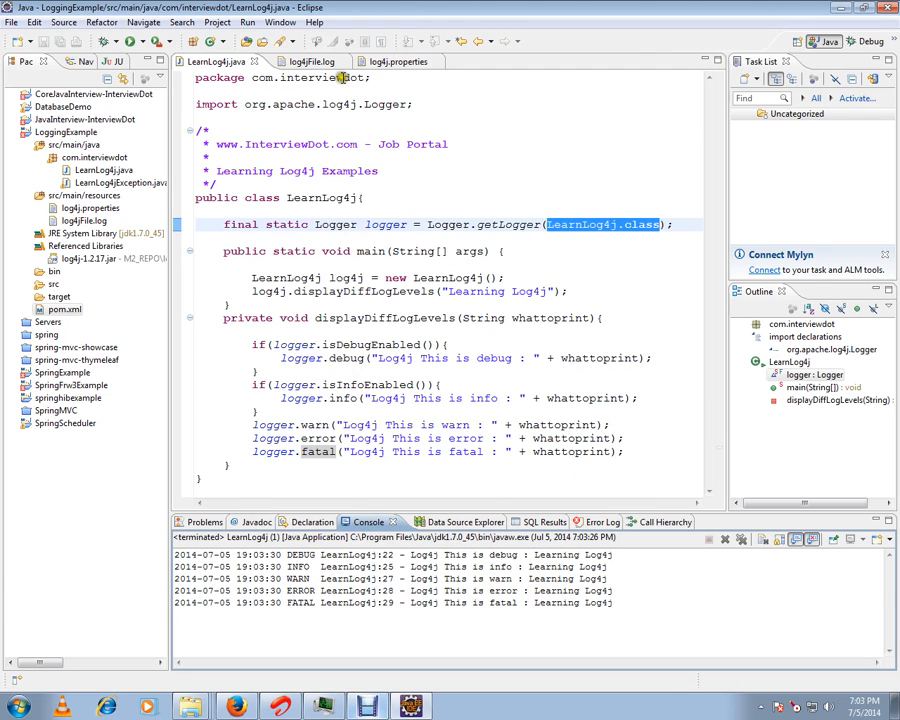
{"action": "left_click", "coordinate": [302, 61]}
Step: Reload log4jFile.log, highlight the FATAL line, and check it against the log4j.properties file path
{"action": "left_click", "coordinate": [522, 360]}
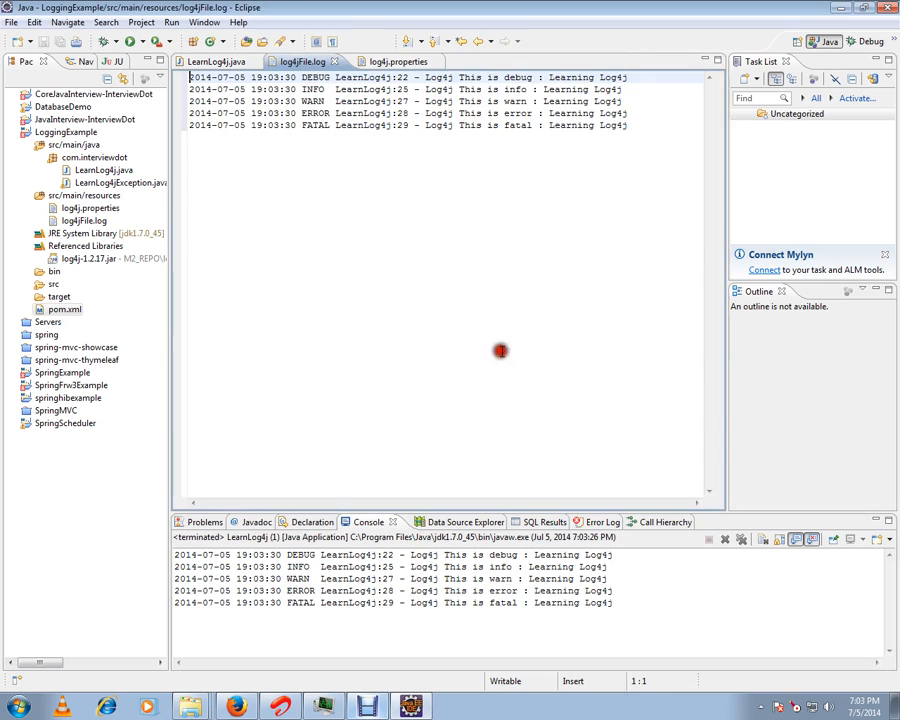
{"action": "mouse_move", "coordinate": [628, 125]}
{"action": "left_mouse_down"}
{"action": "mouse_move", "coordinate": [448, 124]}
{"action": "mouse_move", "coordinate": [189, 77]}
{"action": "left_mouse_up"}
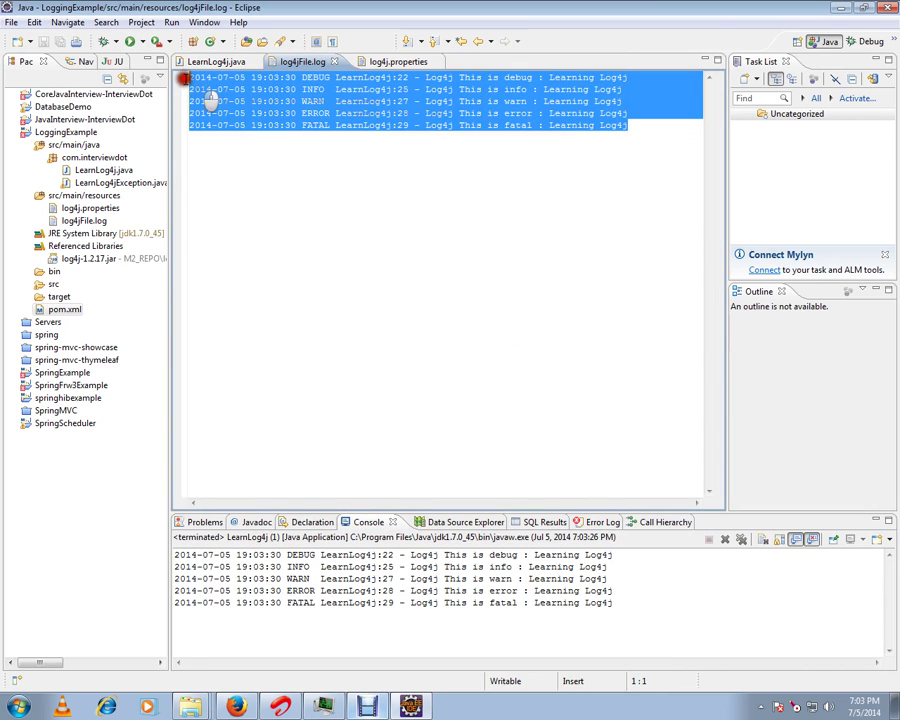
{"action": "left_click", "coordinate": [403, 160]}
{"action": "left_click", "coordinate": [390, 62]}
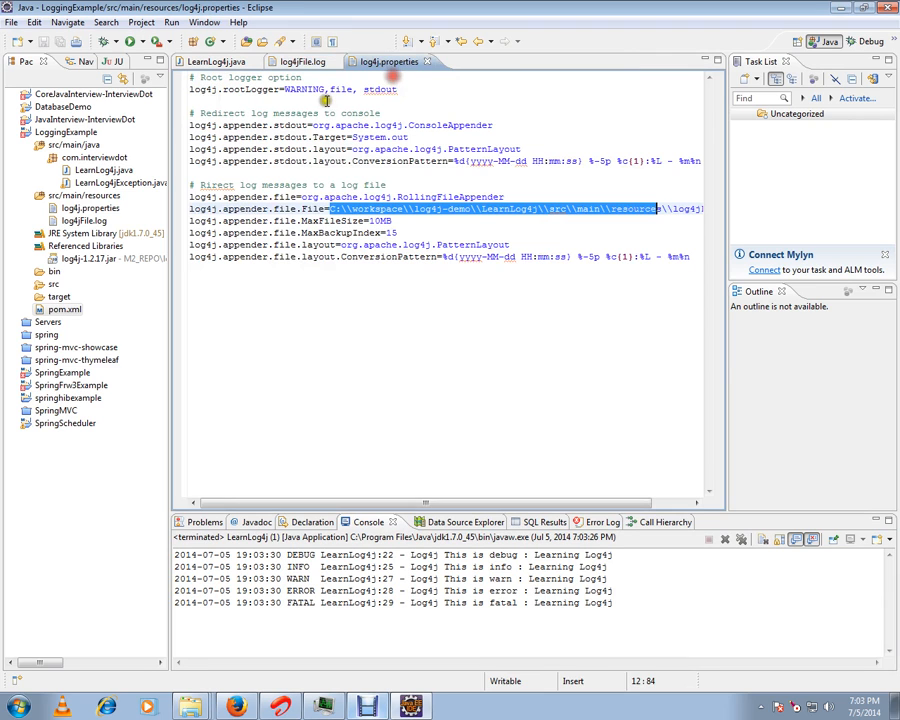
{"action": "left_click", "coordinate": [302, 61]}
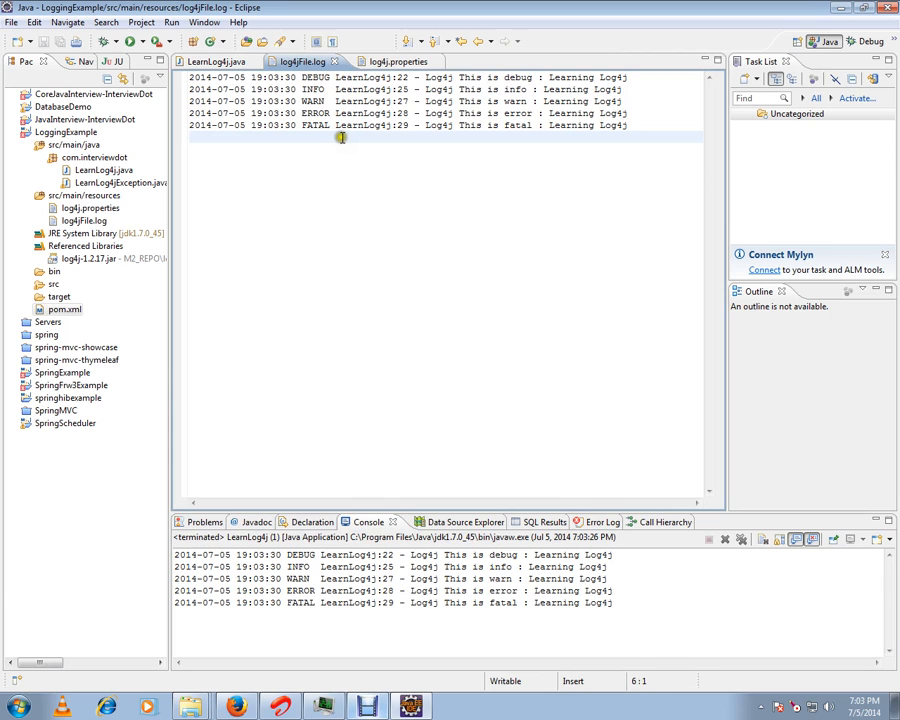
Step: Return to LearnLog4j.java with the caret in the "Learning Log4j" message string
{"action": "left_click", "coordinate": [216, 61]}
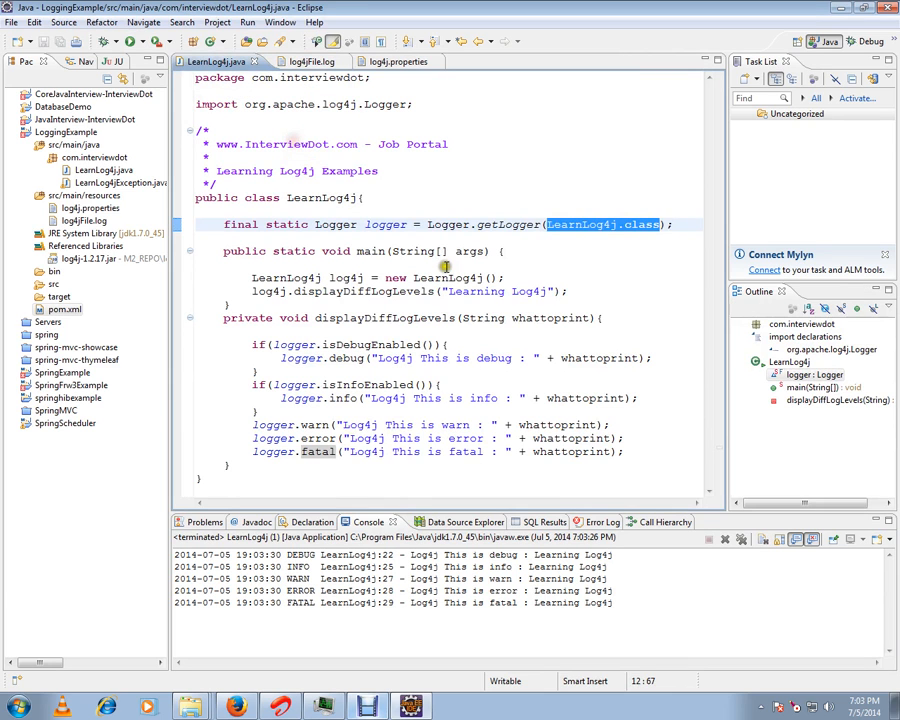
{"action": "left_click", "coordinate": [540, 291]}
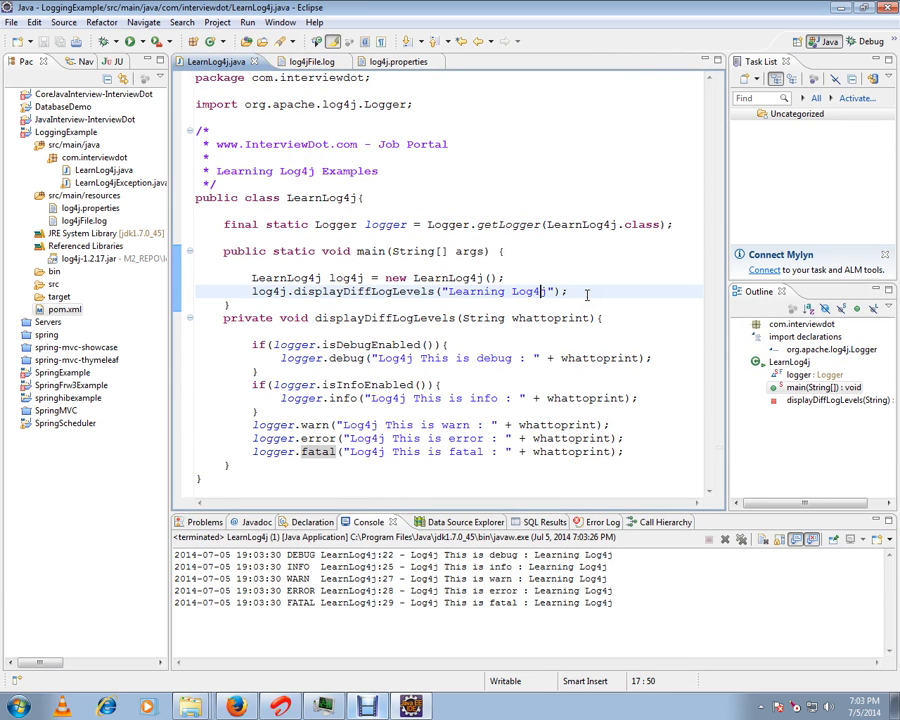